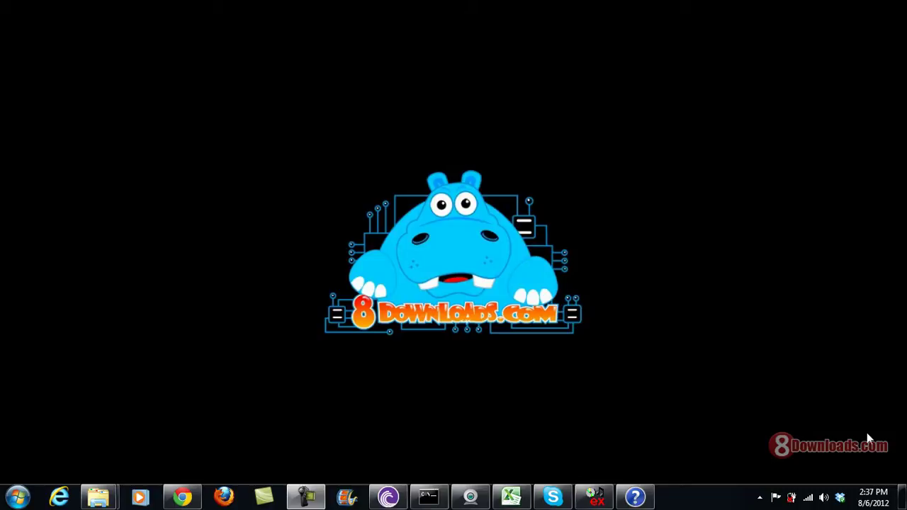
# Restore CDex, select track 4, and open Options > Settings to the Lame MP3 encoder page
pyautogui.click(578, 500)
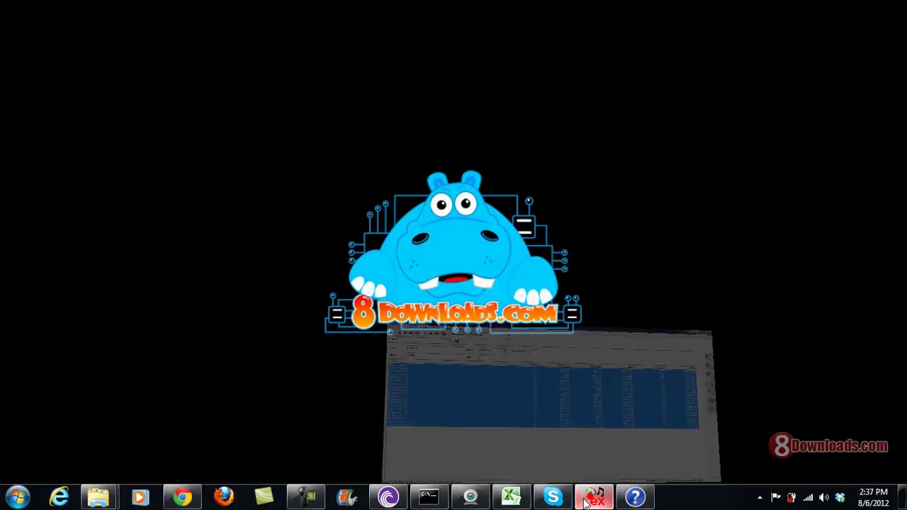
pyautogui.click(204, 257)
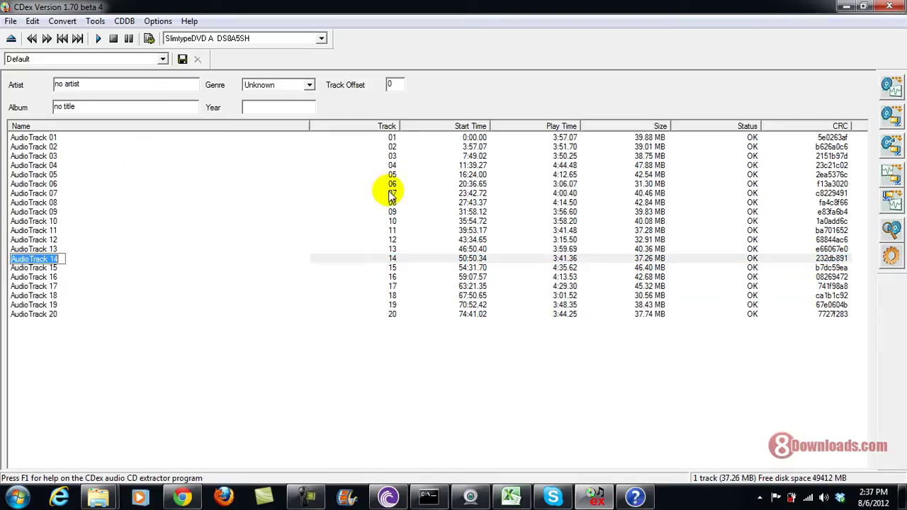
pyautogui.click(15, 165)
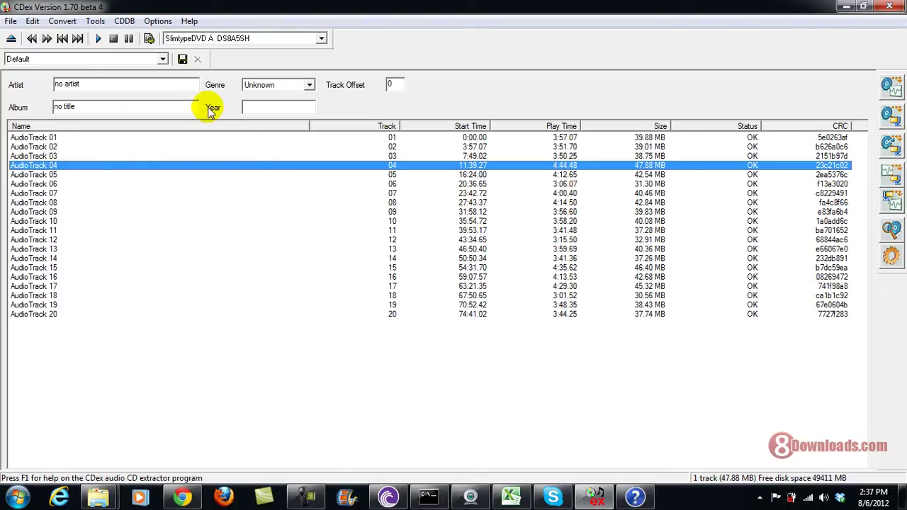
pyautogui.click(156, 21)
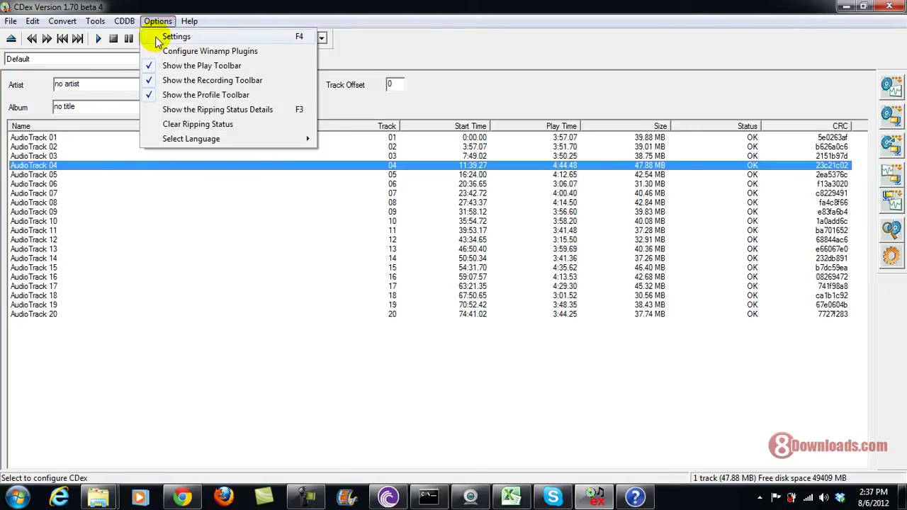
pyautogui.click(170, 37)
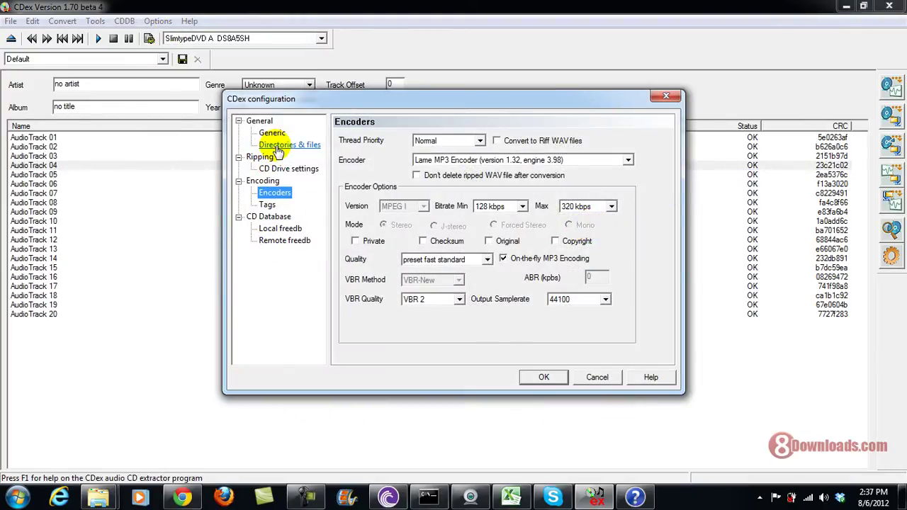
# In Directories & files, browse for a new WAV -> MP3 output folder and expand Test Drive (D:)
pyautogui.click(278, 145)
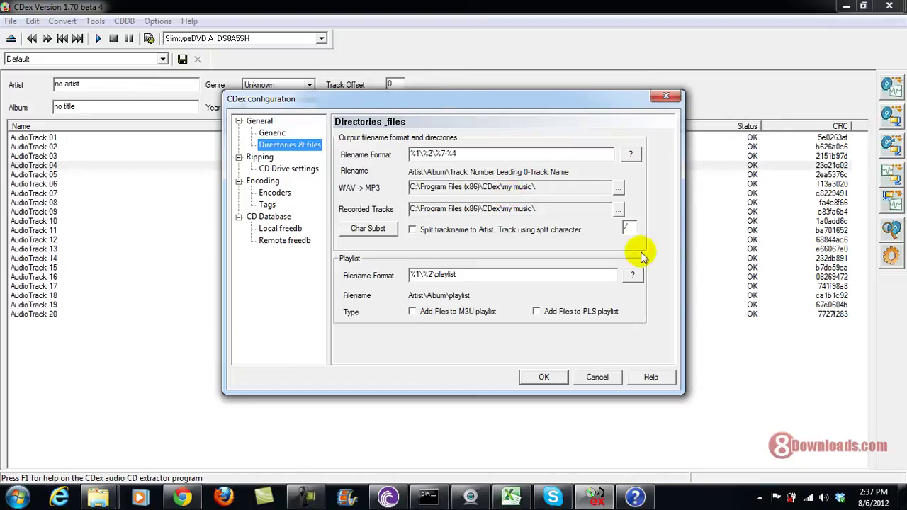
pyautogui.click(617, 187)
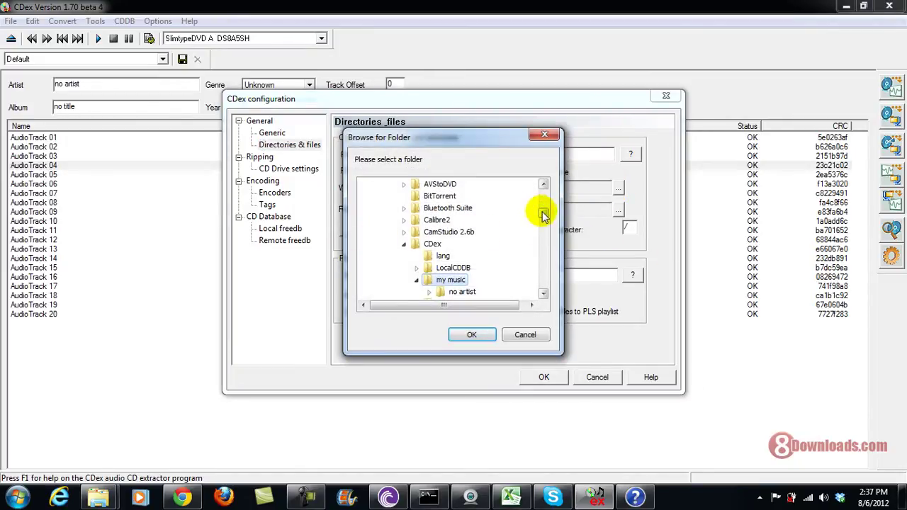
pyautogui.moveTo(543, 212); pyautogui.dragTo(548, 284)
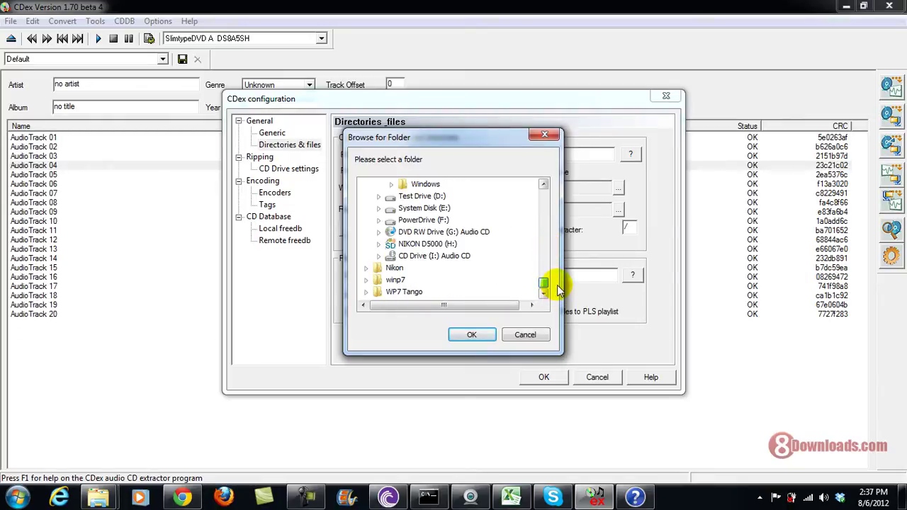
pyautogui.click(377, 196)
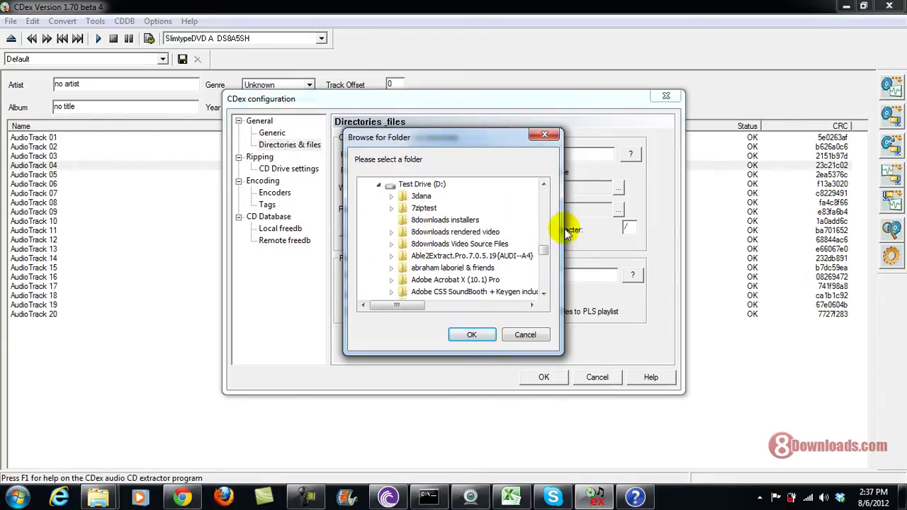
pyautogui.click(17, 498)
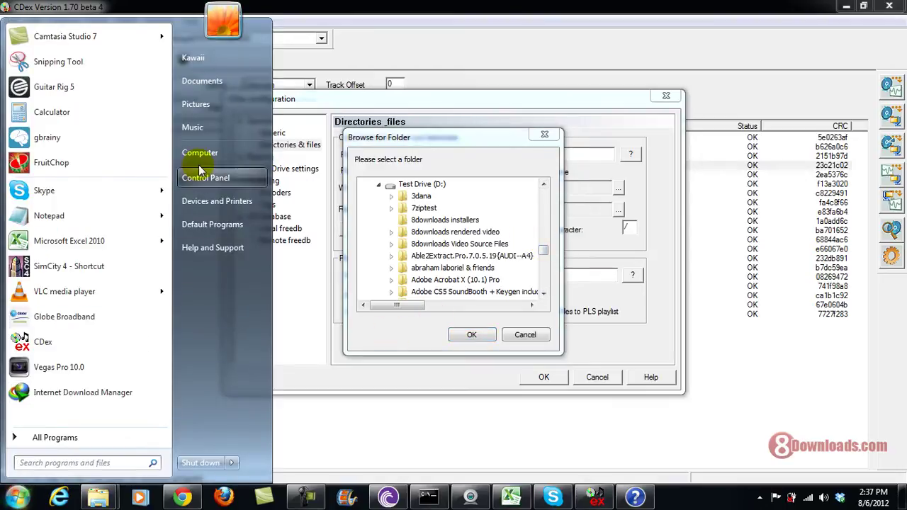
# Via Computer, open Test Drive (D:), add a folder named testmusic, and close Explorer
pyautogui.click(200, 153)
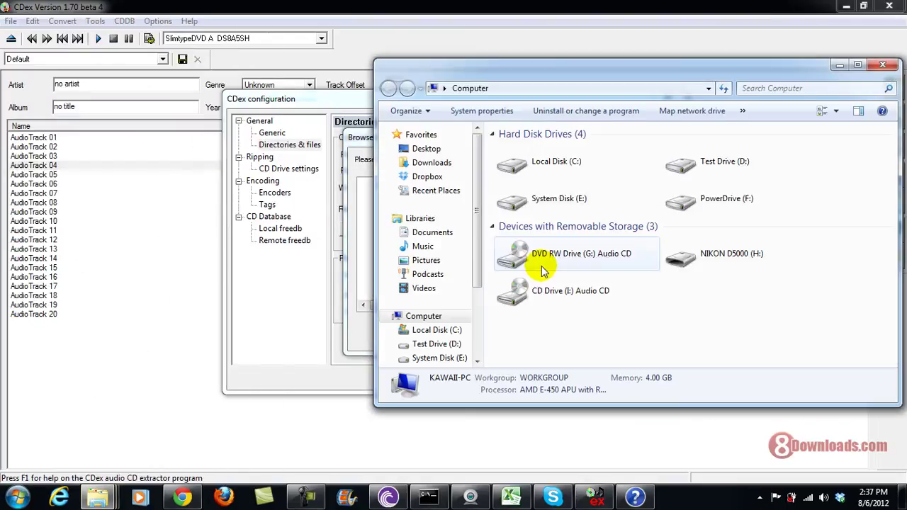
pyautogui.doubleClick(723, 160)
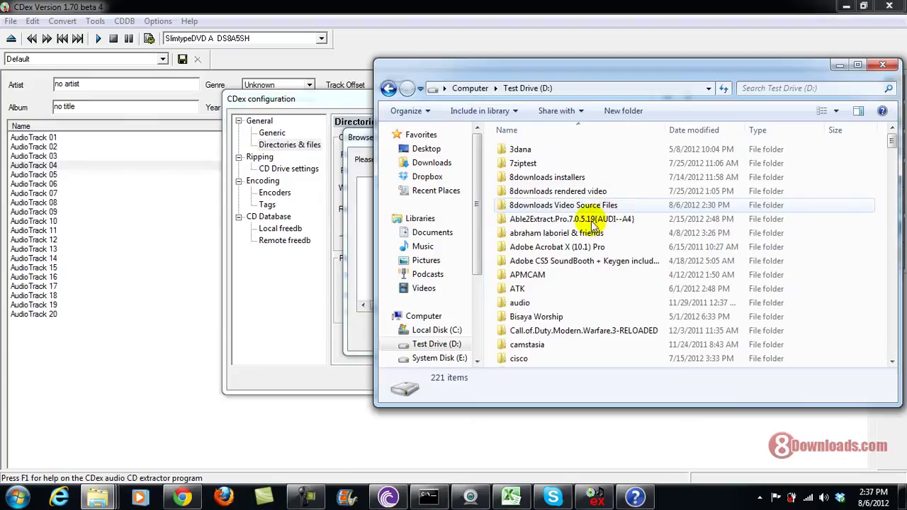
pyautogui.click(668, 113)
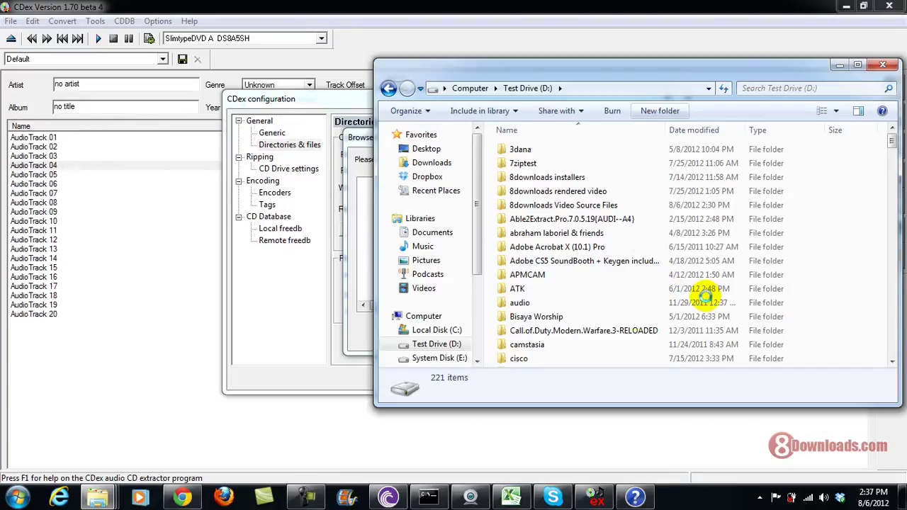
pyautogui.write('t')
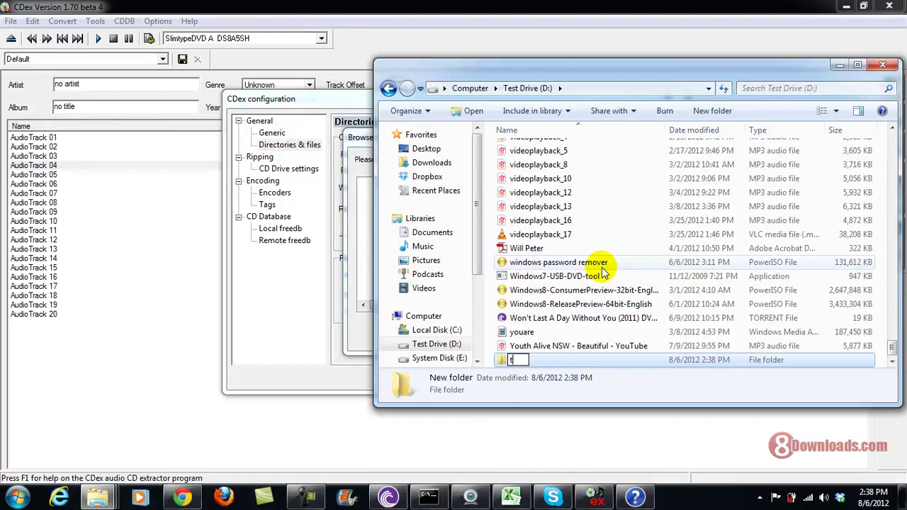
pyautogui.write('estmusic')
pyautogui.press('Return')
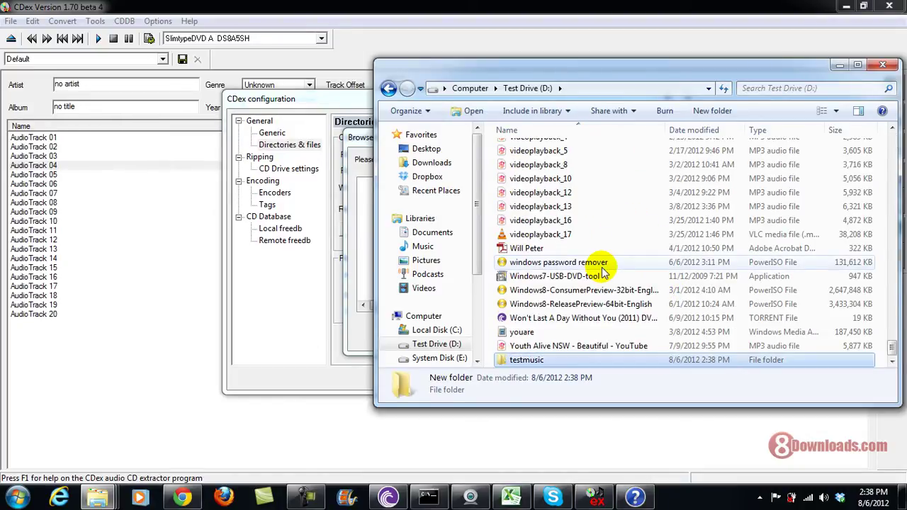
pyautogui.click(882, 65)
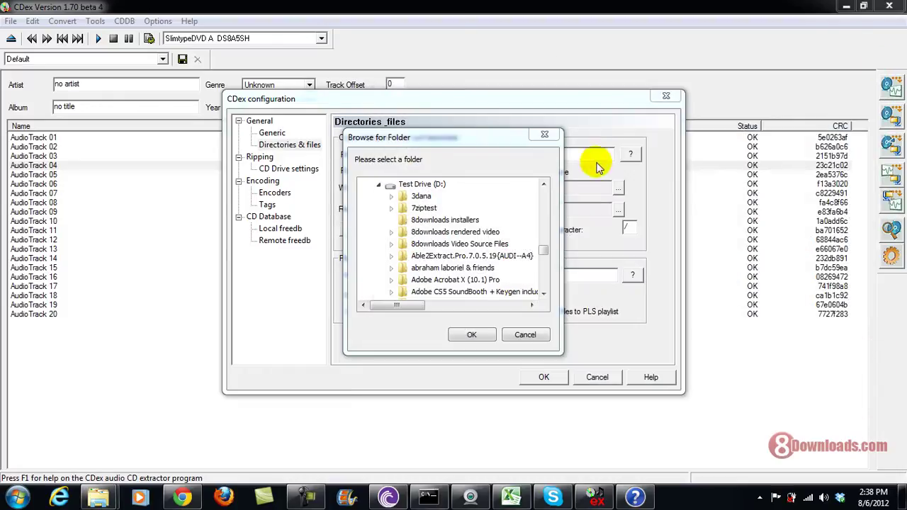
# Reopen the WAV -> MP3 folder browser and choose D:\testmusic\ as the MP3 output folder
pyautogui.click(550, 138)
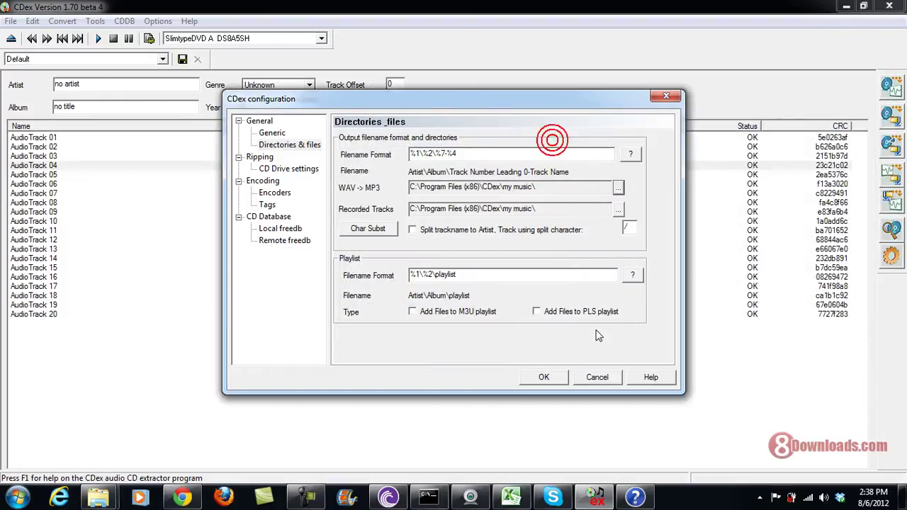
pyautogui.click(618, 188)
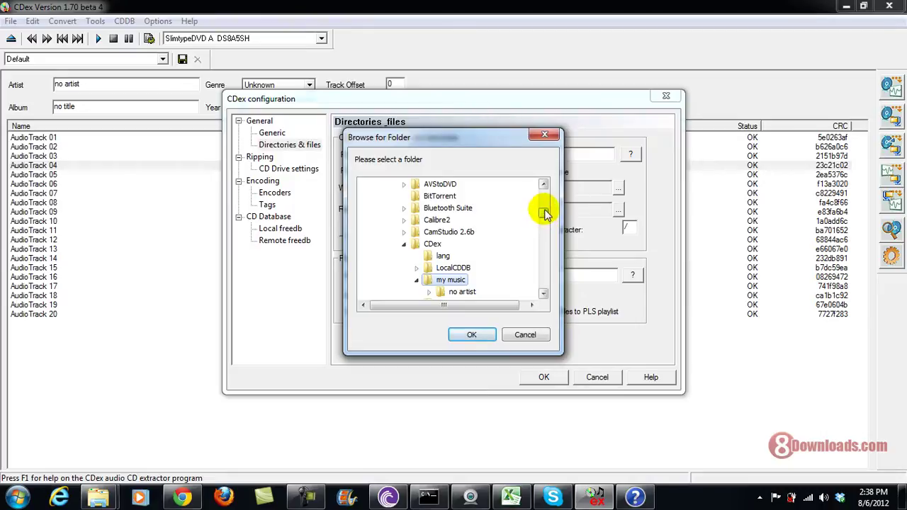
pyautogui.moveTo(544, 213); pyautogui.dragTo(543, 284)
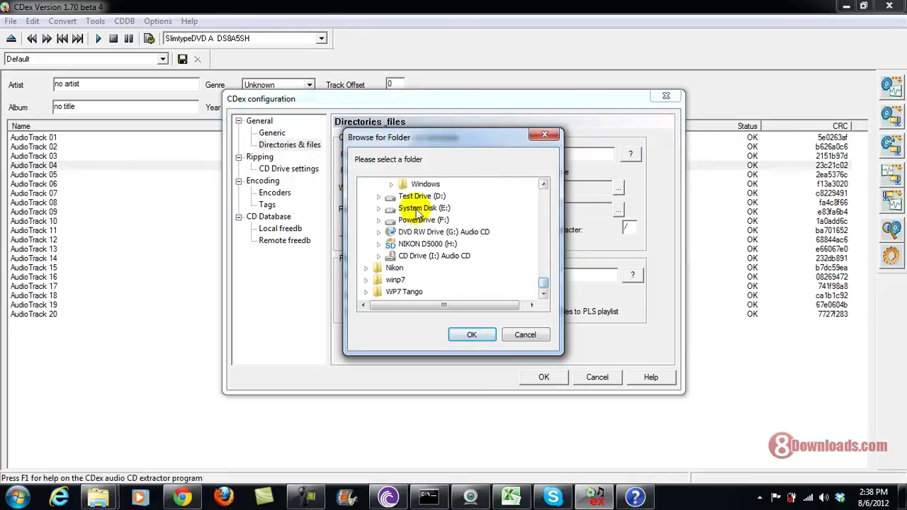
pyautogui.click(423, 197)
pyautogui.click(377, 196)
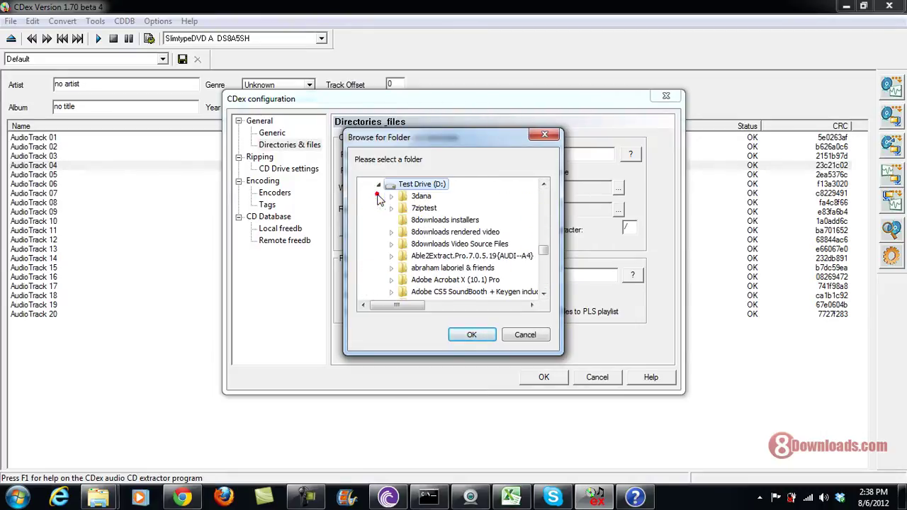
pyautogui.moveTo(544, 253); pyautogui.dragTo(547, 282)
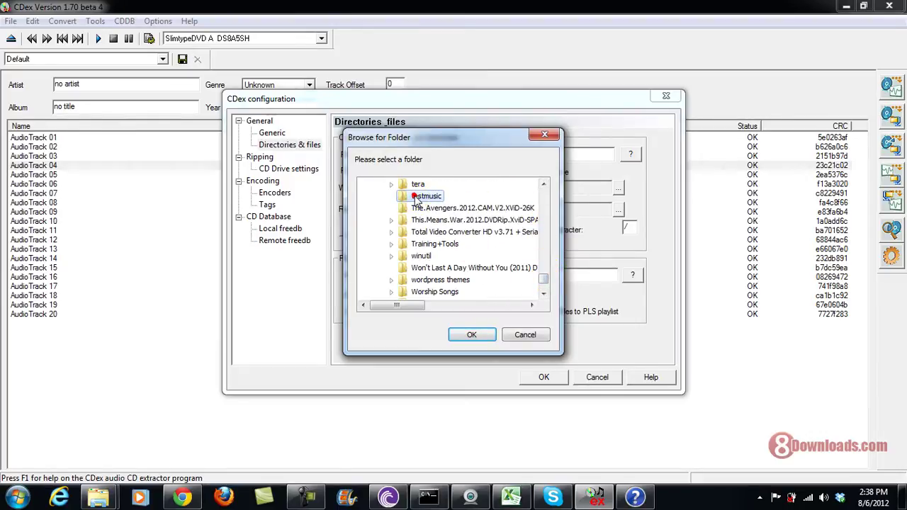
pyautogui.click(471, 334)
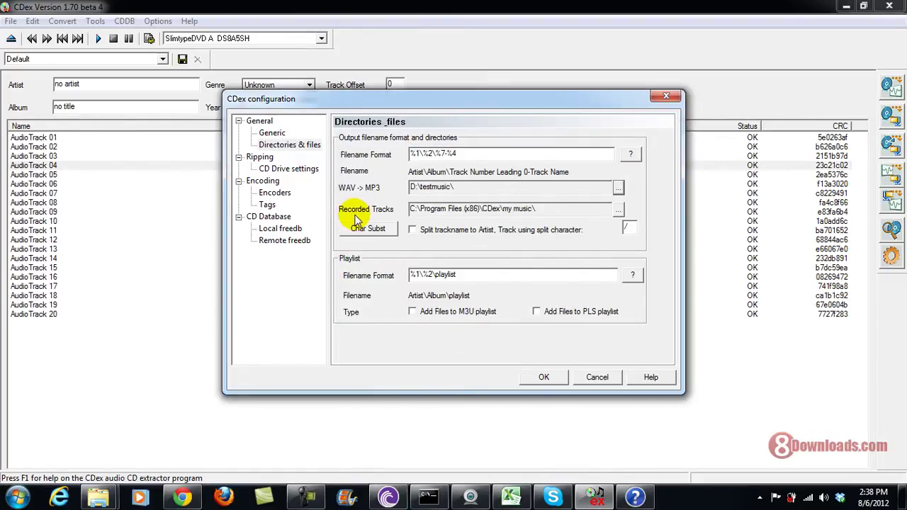
# Set the Recorded Tracks directory to D:\testmusic\ using its folder browser
pyautogui.click(623, 212)
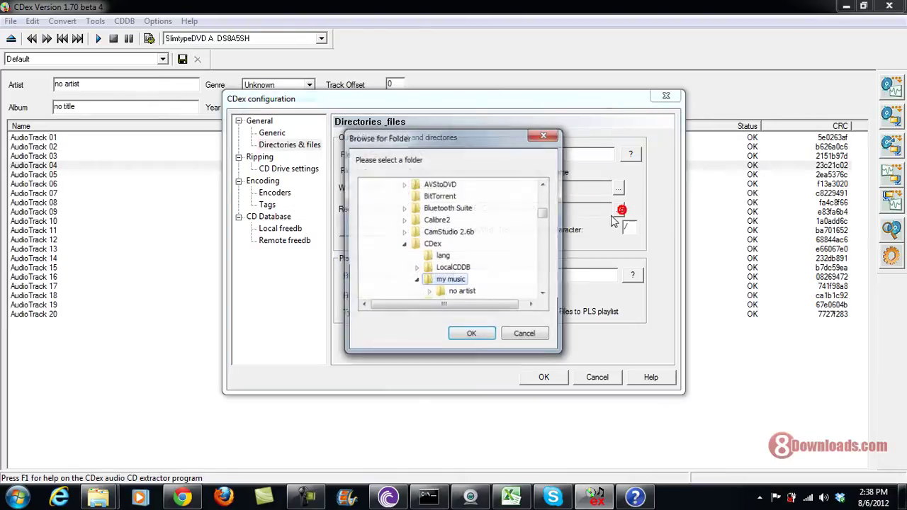
pyautogui.moveTo(543, 217); pyautogui.dragTo(543, 286)
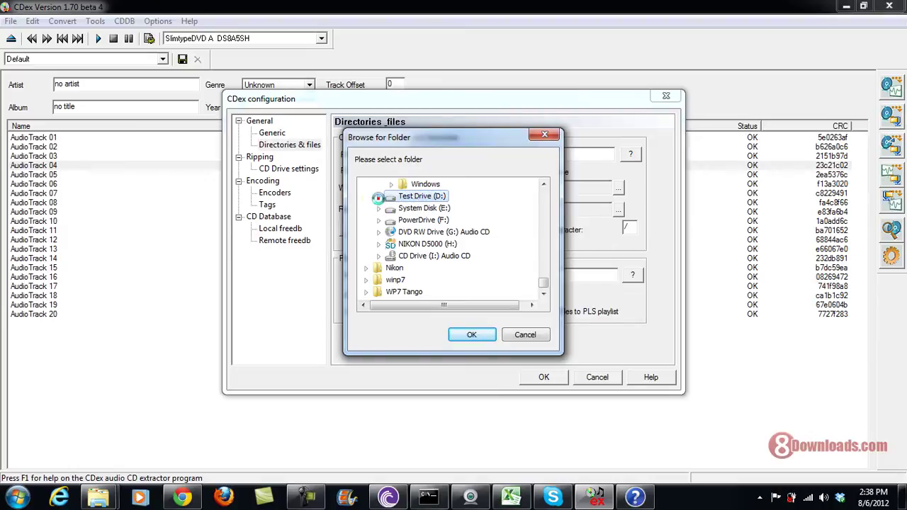
pyautogui.click(378, 198)
pyautogui.moveTo(547, 237); pyautogui.dragTo(546, 278)
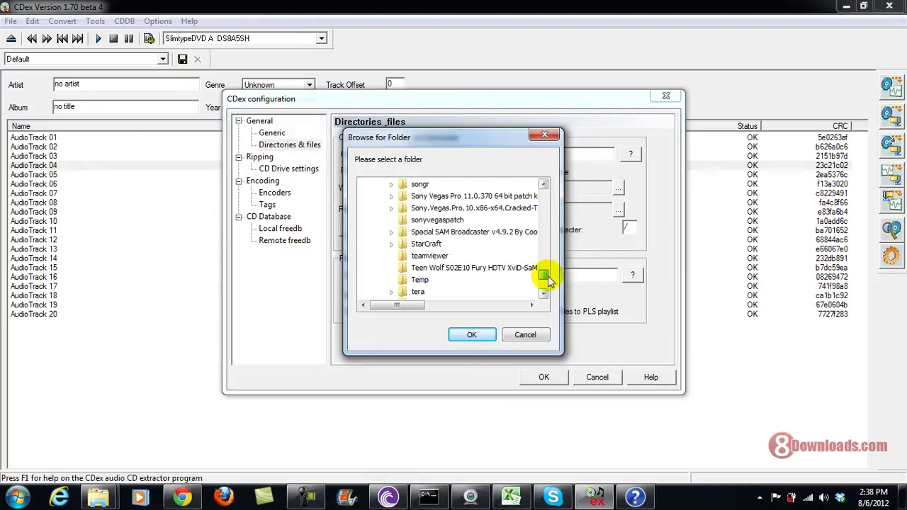
pyautogui.scroll(-1, 444, 285)
pyautogui.scroll(1, 450, 283)
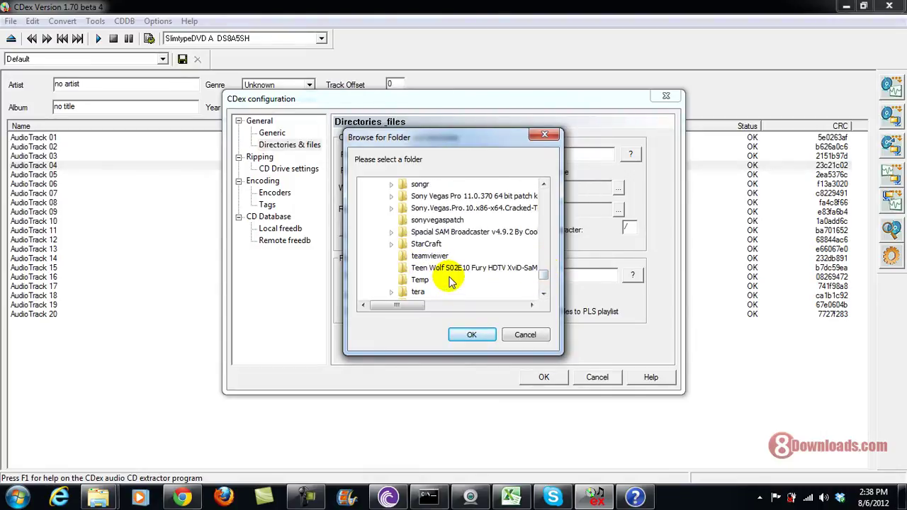
pyautogui.scroll(-3, 468, 276)
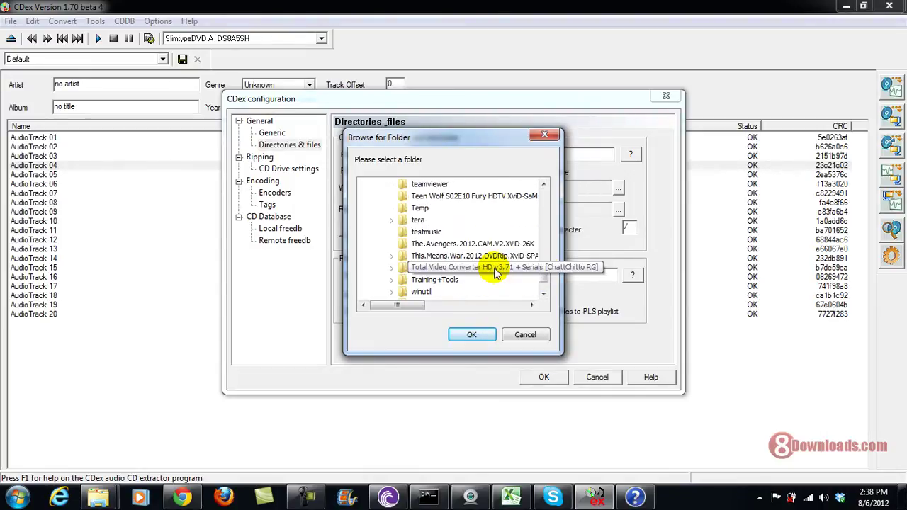
pyautogui.scroll(15, 510, 275)
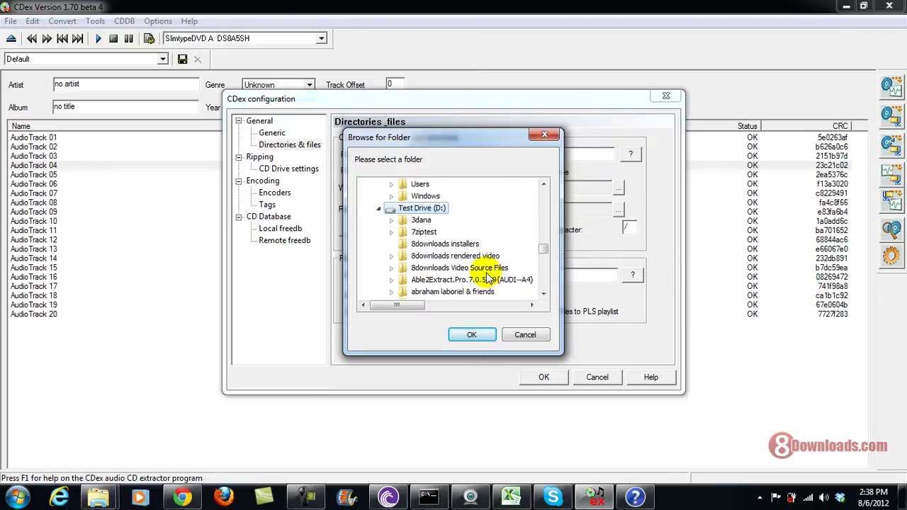
pyautogui.scroll(-5, 533, 266)
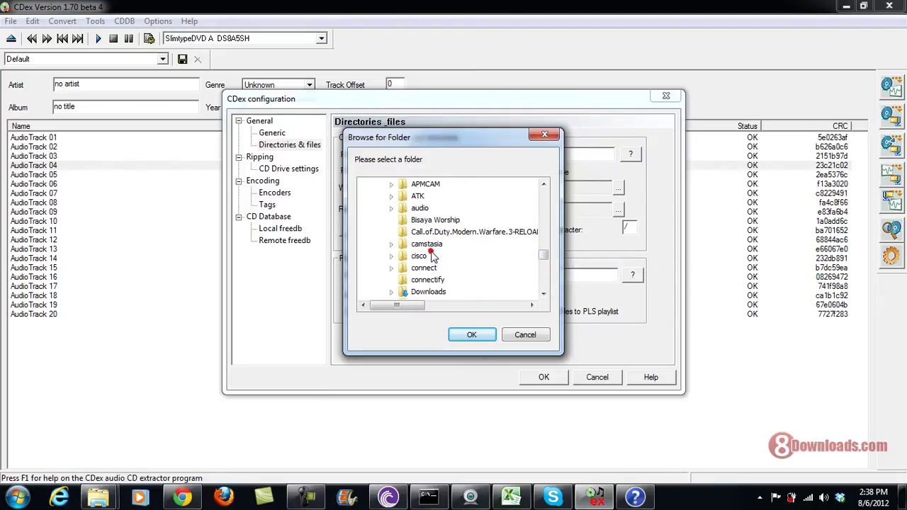
pyautogui.scroll(-10, 527, 278)
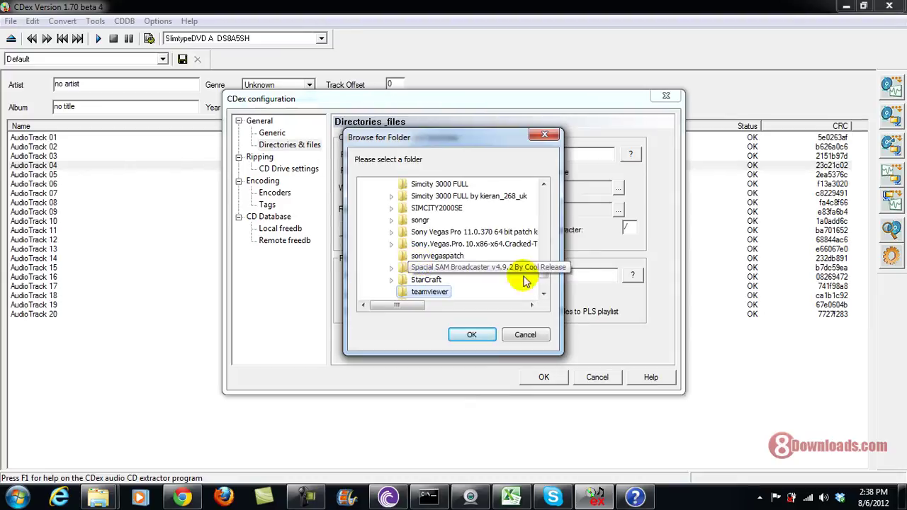
pyautogui.scroll(-2, 502, 293)
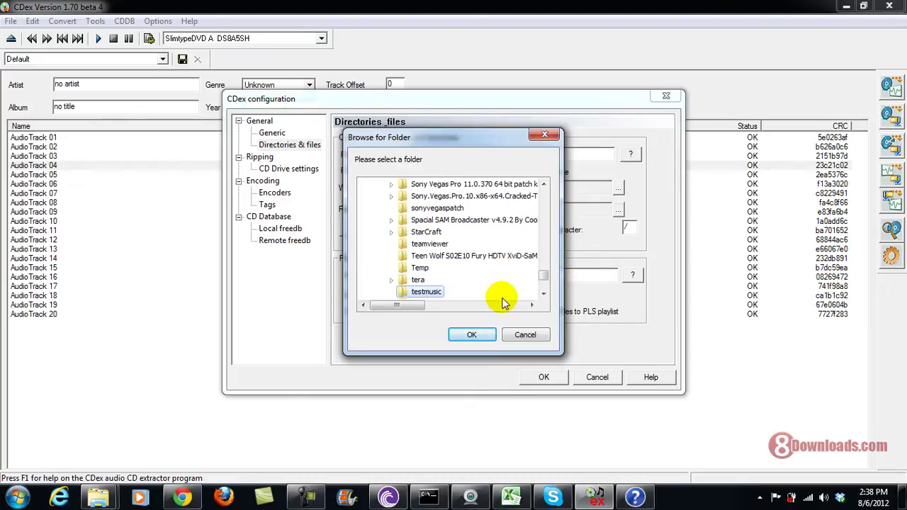
pyautogui.click(425, 276)
pyautogui.click(471, 335)
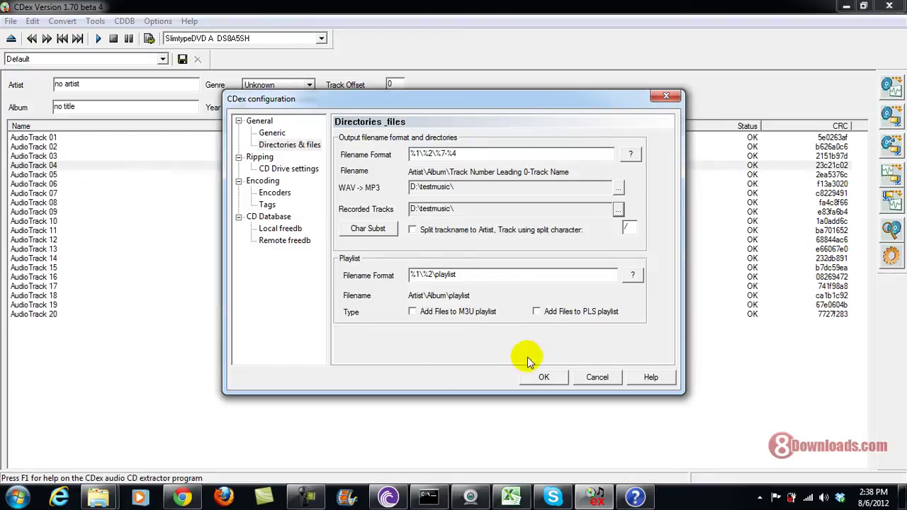
# Confirm the CDex configuration with OK to apply the D:\testmusic\ directory settings
pyautogui.click(543, 376)
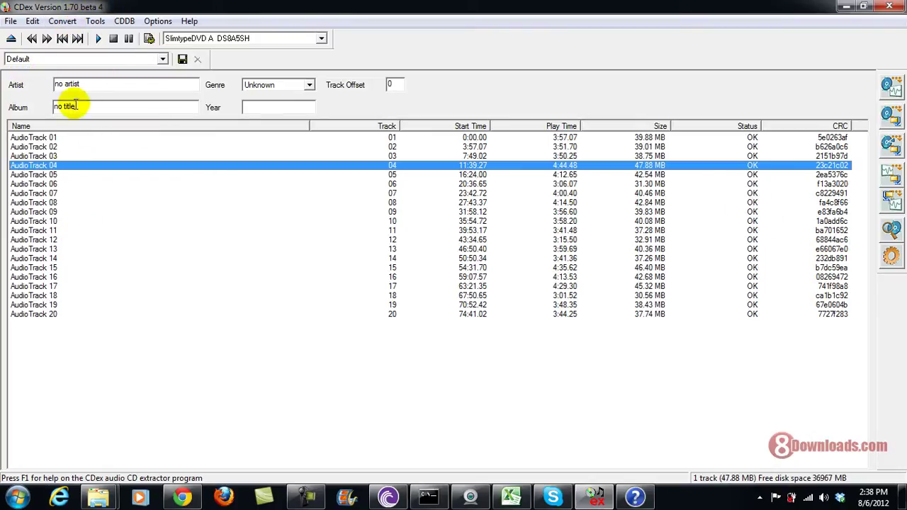
# Select AudioTrack 01 through 04 and extract them to compressed audio files via Convert
pyautogui.click(63, 21)
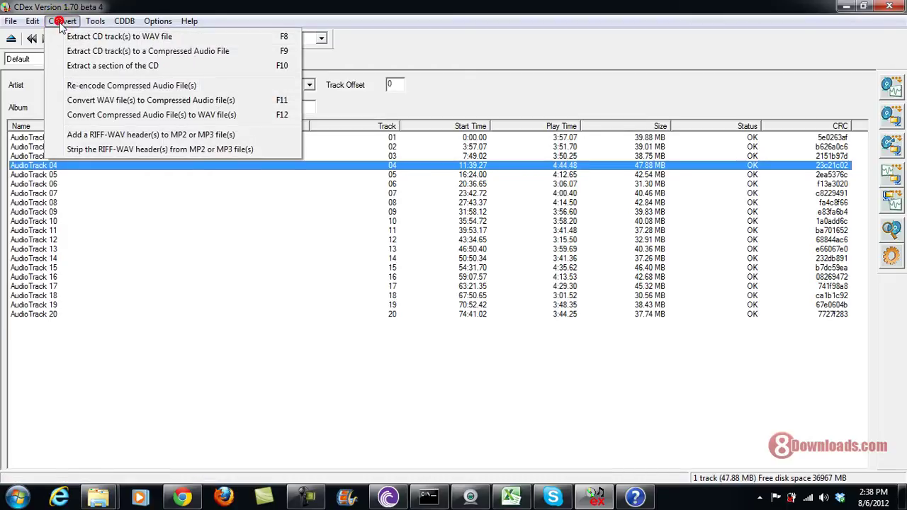
pyautogui.click(190, 229)
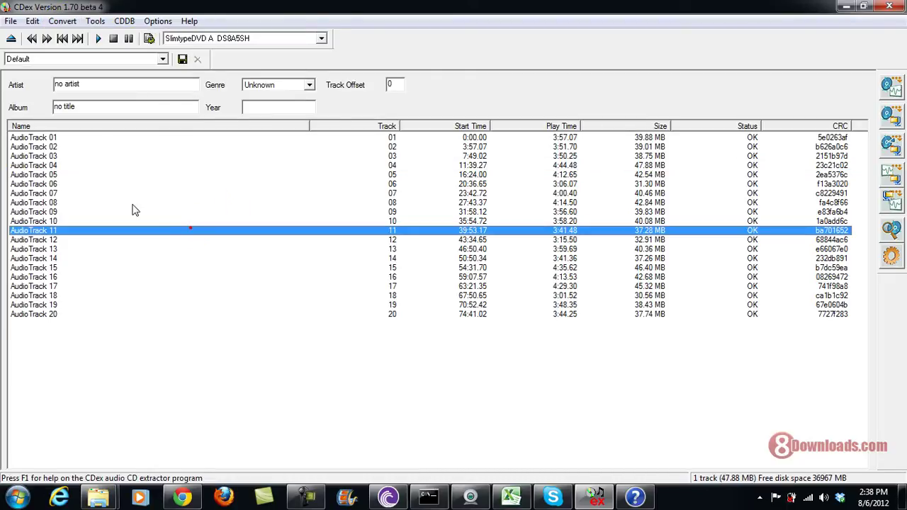
pyautogui.click(39, 138)
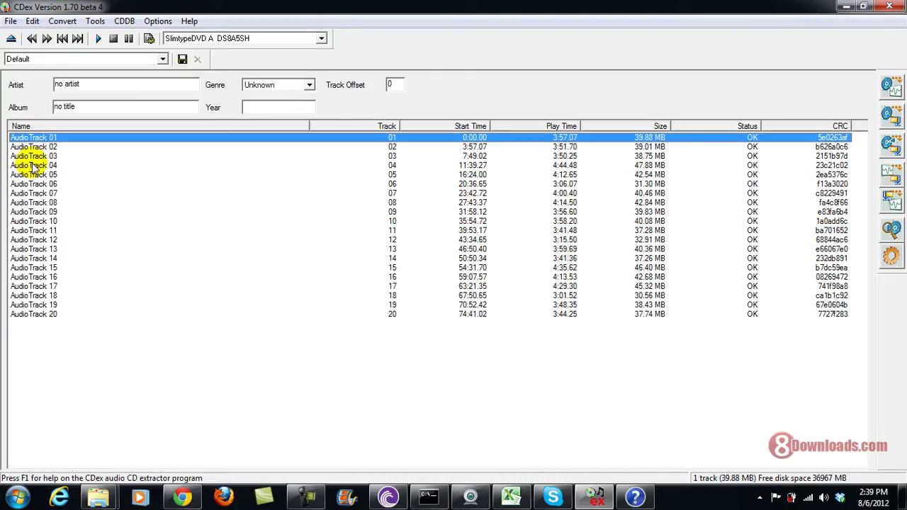
pyautogui.keyDown('shift'); pyautogui.click(33, 165); pyautogui.keyUp('shift')
pyautogui.click(62, 21)
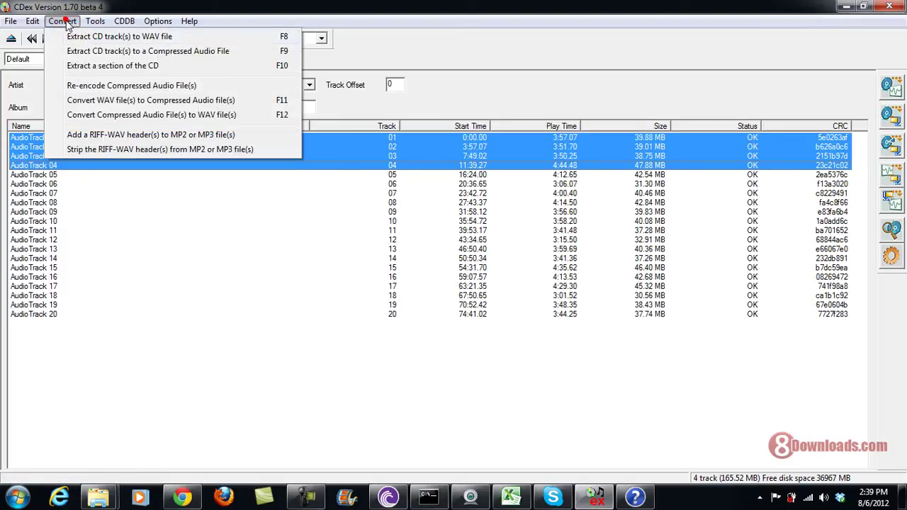
pyautogui.click(103, 55)
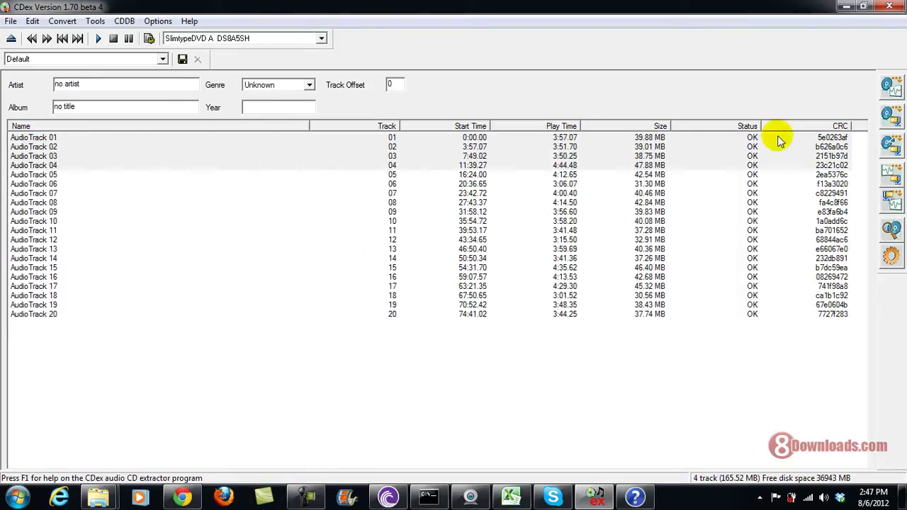
# Minimize CDex and open the Computer drive overview from the Start menu
pyautogui.click(846, 5)
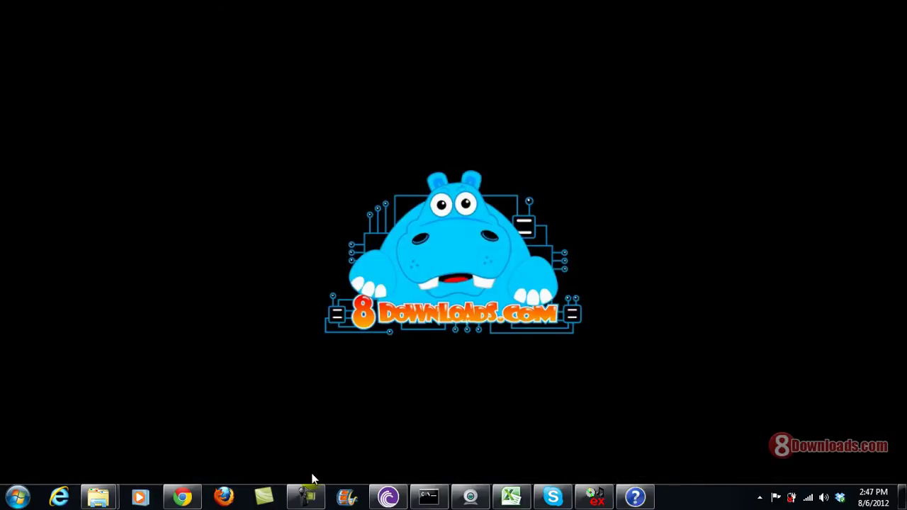
pyautogui.click(17, 499)
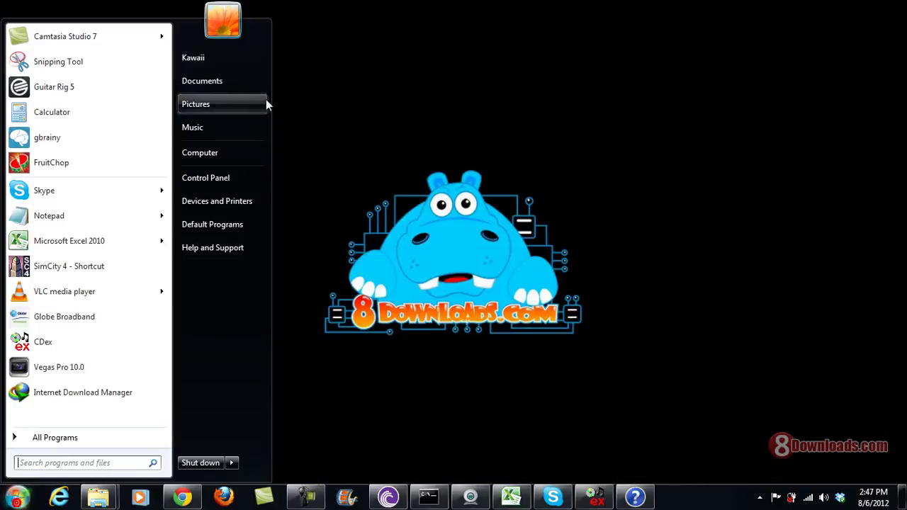
pyautogui.click(232, 156)
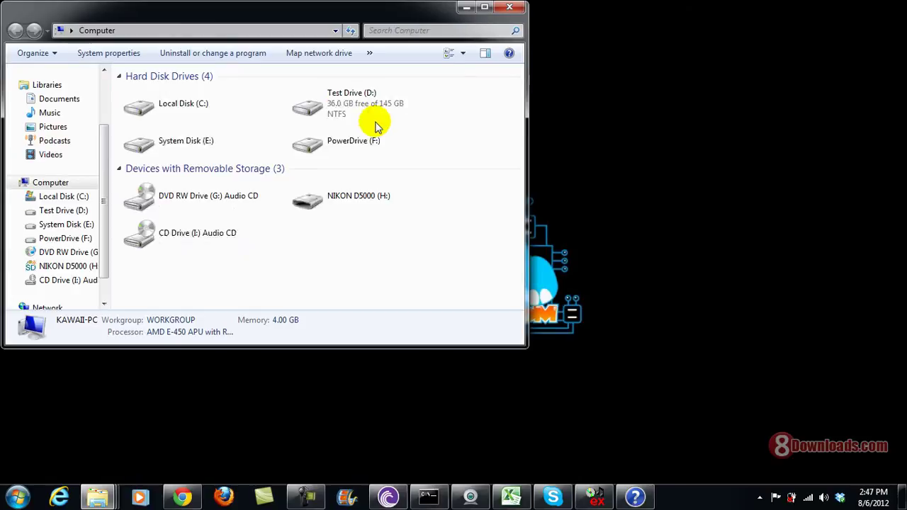
# Navigate into D:\testmusic\no artist\no title to see 01-AudioTrack 01 through 04-AudioTrack 04
pyautogui.click(352, 110)
pyautogui.doubleClick(353, 110)
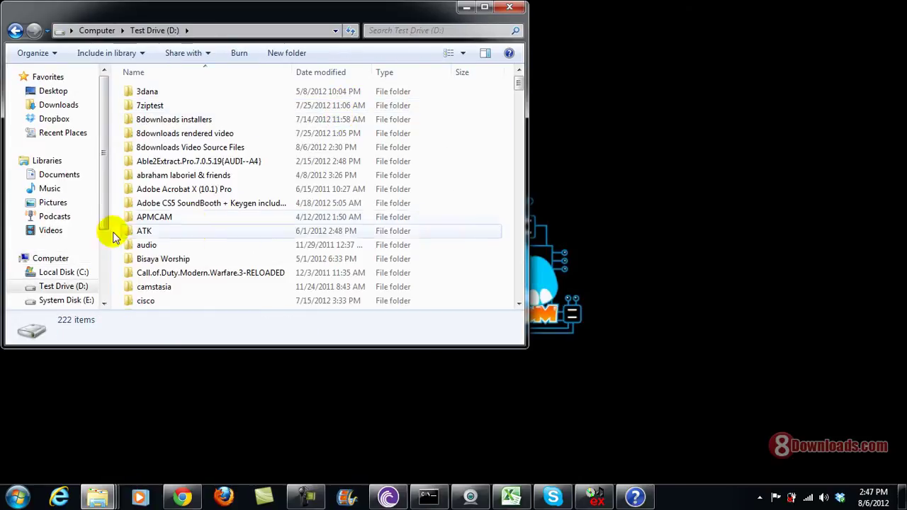
pyautogui.scroll(-4, 186, 235)
pyautogui.scroll(-5, 192, 241)
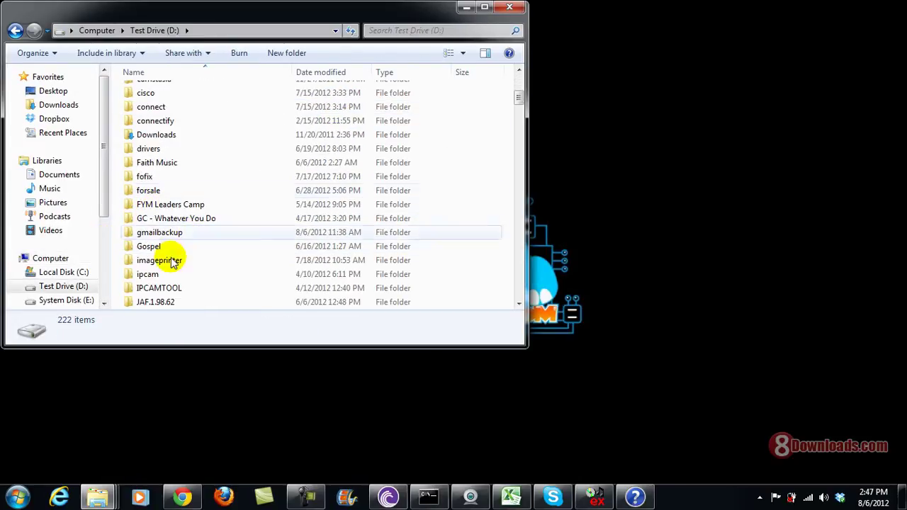
pyautogui.scroll(-9, 178, 259)
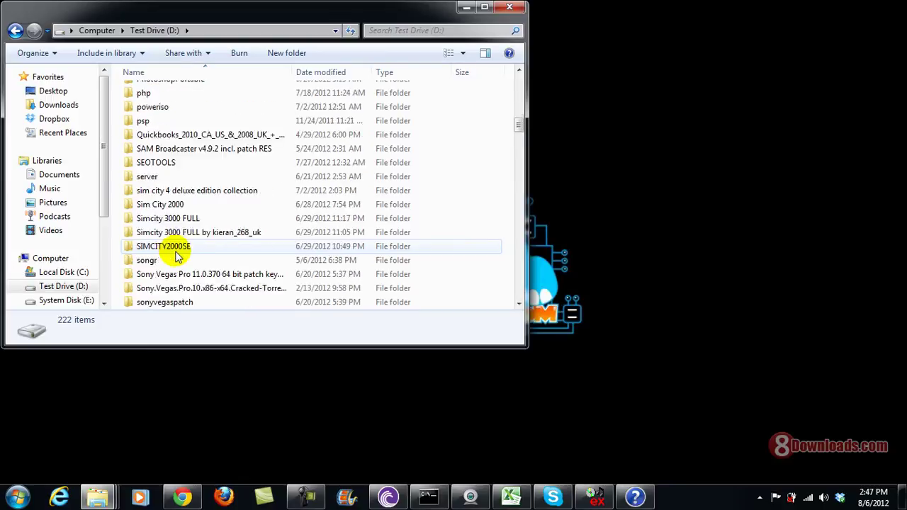
pyautogui.doubleClick(152, 233)
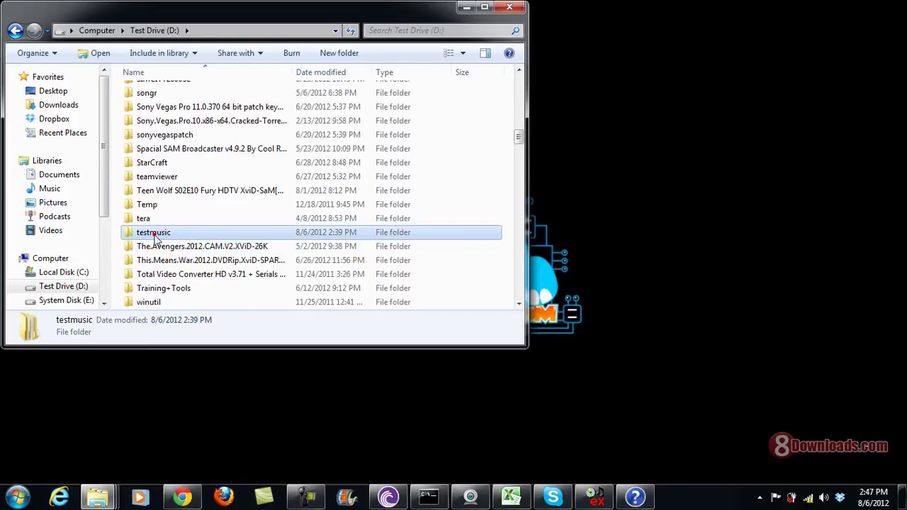
pyautogui.doubleClick(165, 95)
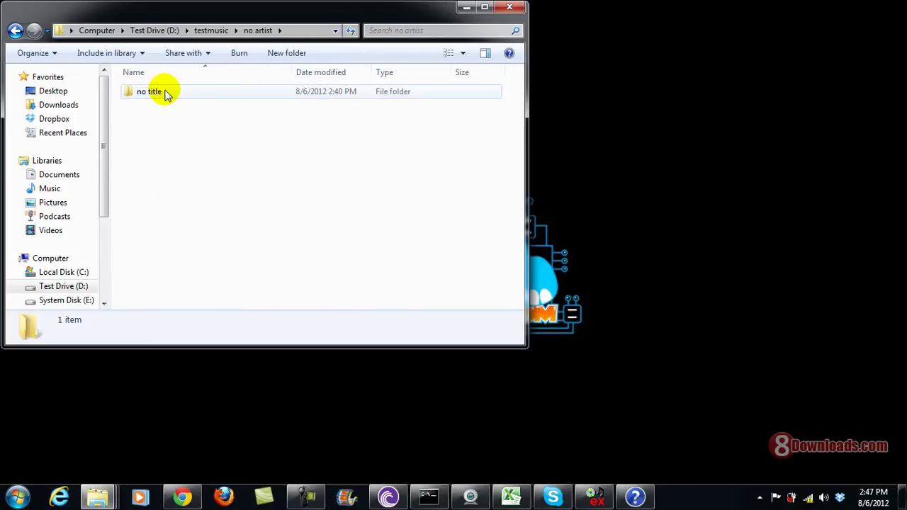
pyautogui.doubleClick(166, 93)
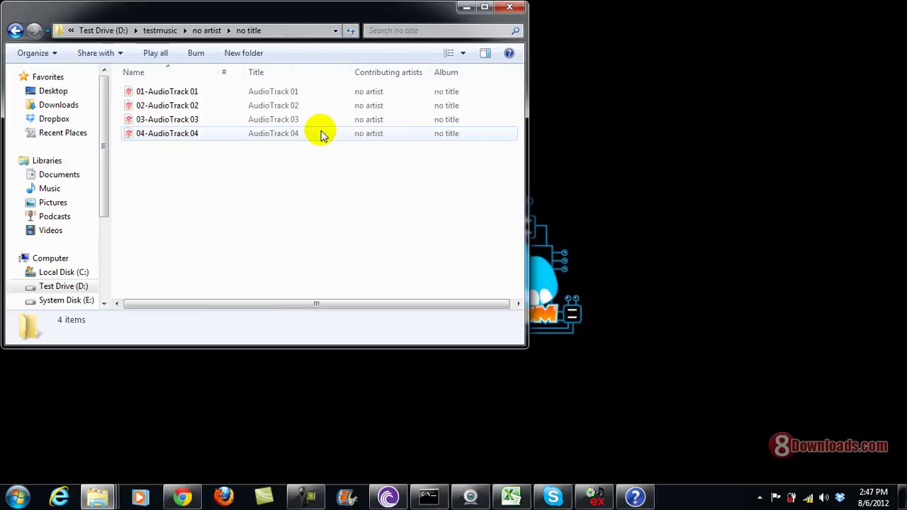
# Check the Properties of 01-AudioTrack 01, confirming a 4.93 MB MP3 file
pyautogui.click(150, 90)
pyautogui.rightClick(150, 91)
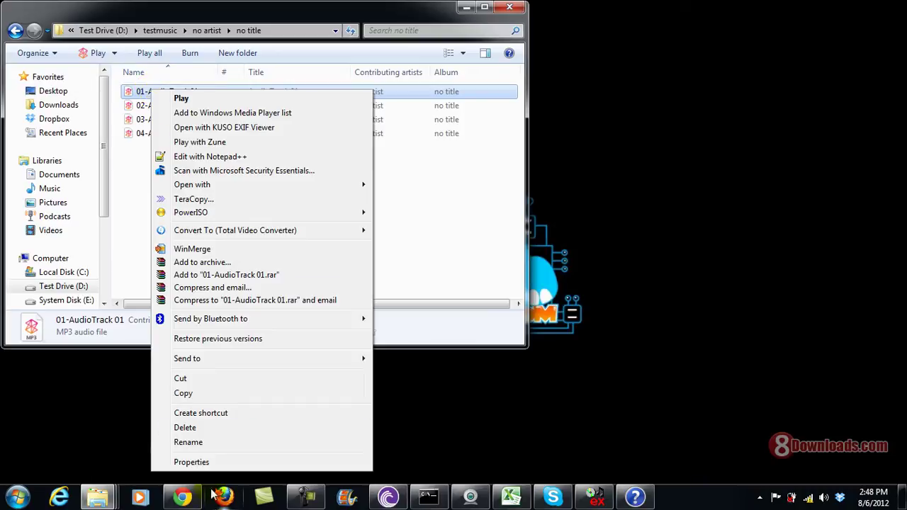
pyautogui.click(195, 462)
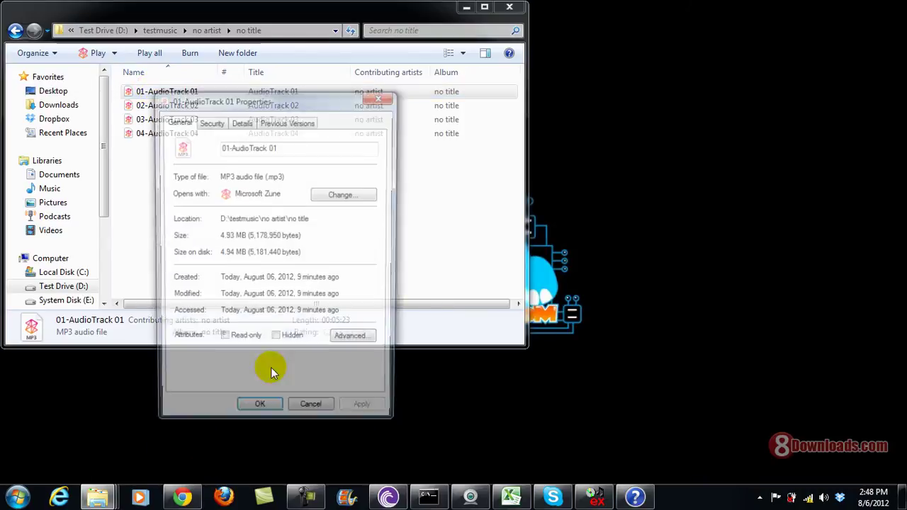
pyautogui.click(381, 95)
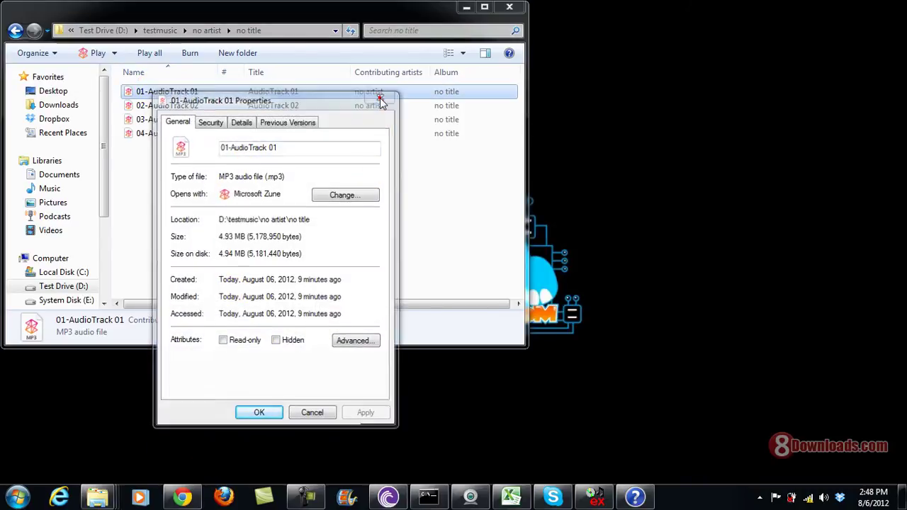
# Minimize Explorer and CDex so only the desktop remains visible
pyautogui.click(465, 8)
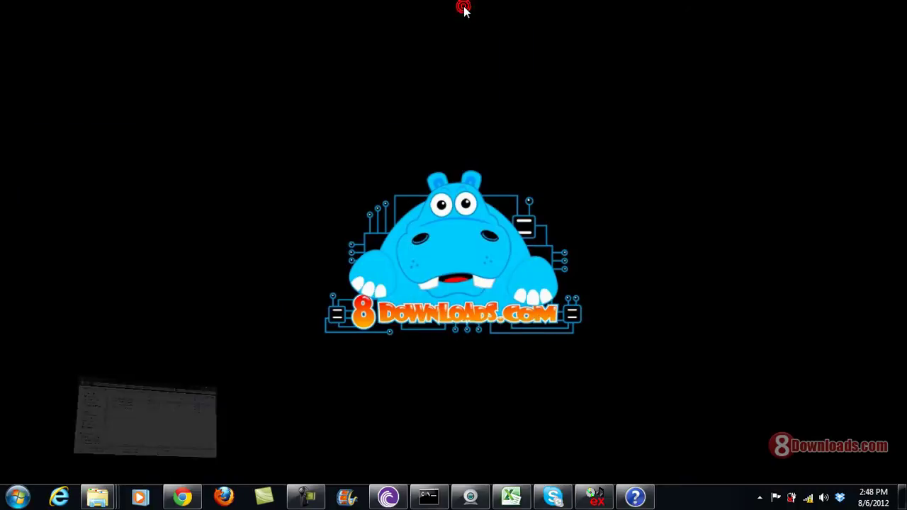
pyautogui.click(607, 500)
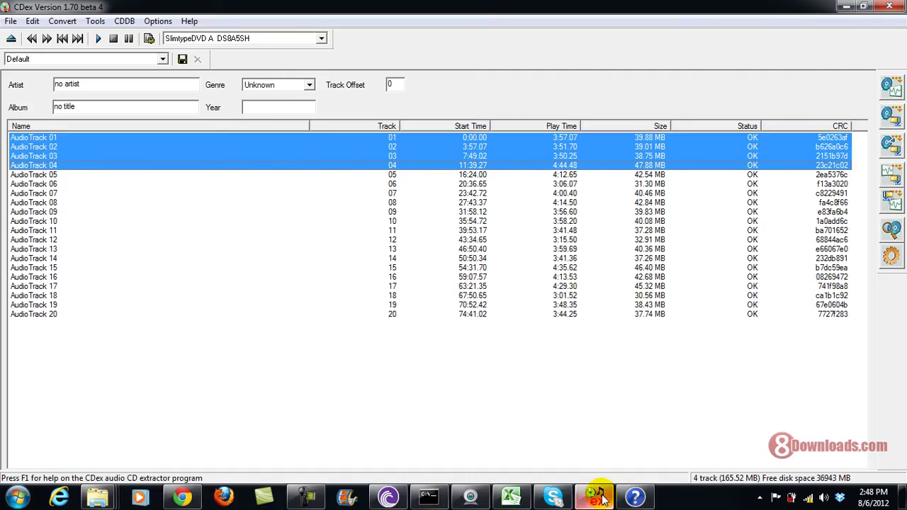
pyautogui.click(848, 6)
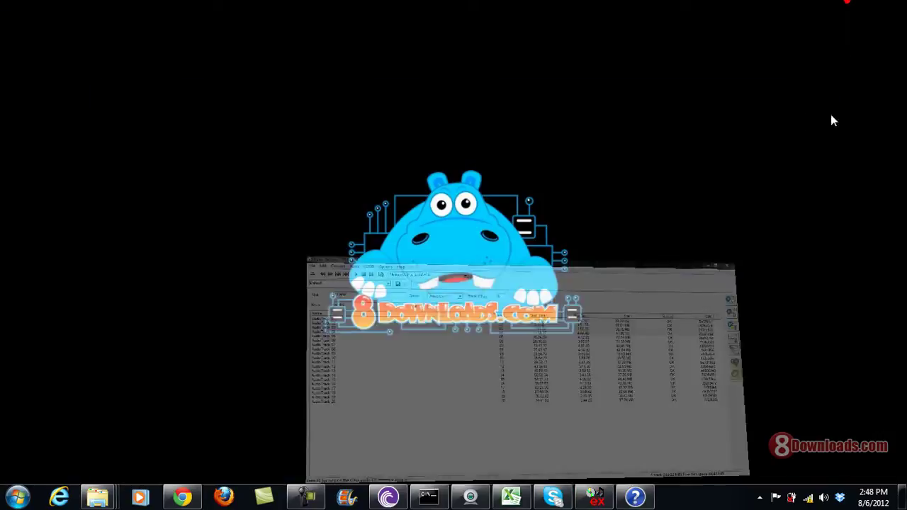